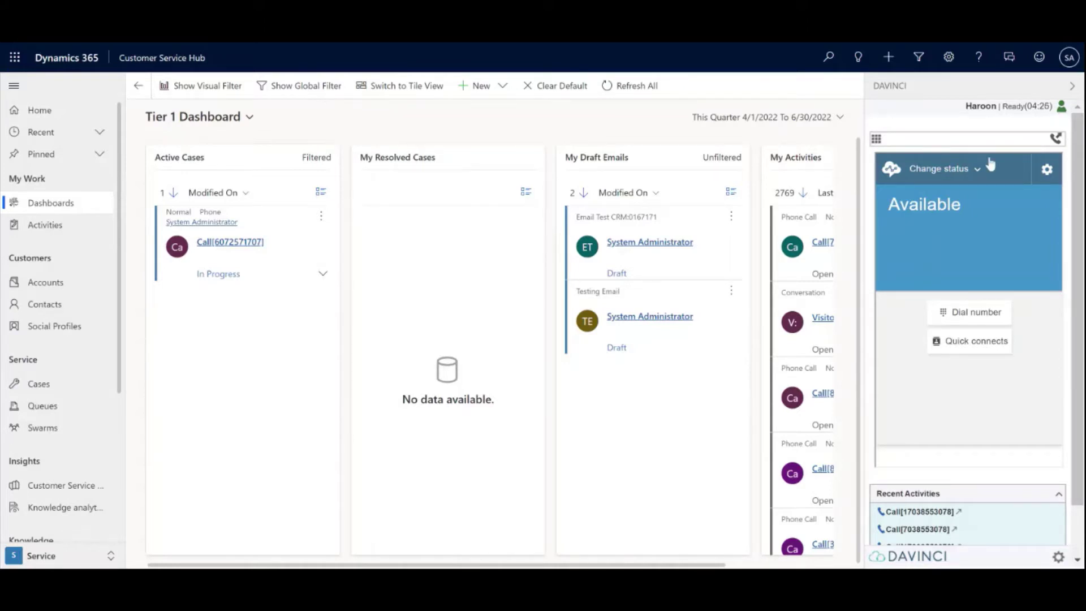
# Set the agent status to Not Ready with reason Break, then back to Available.
pyautogui.click(1065, 107)
pyautogui.click(1043, 134)
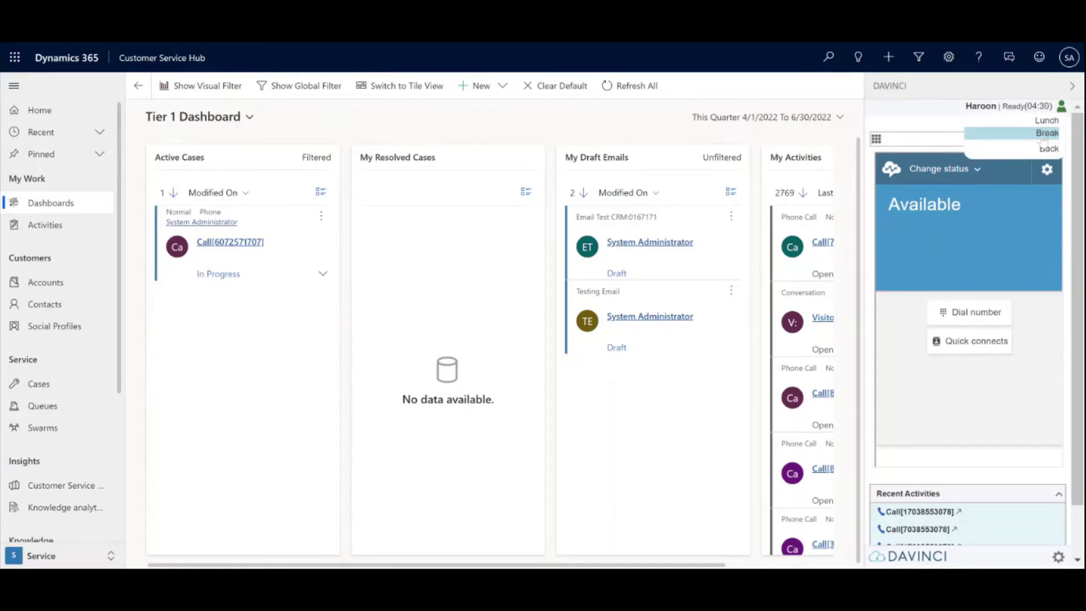
pyautogui.click(1046, 134)
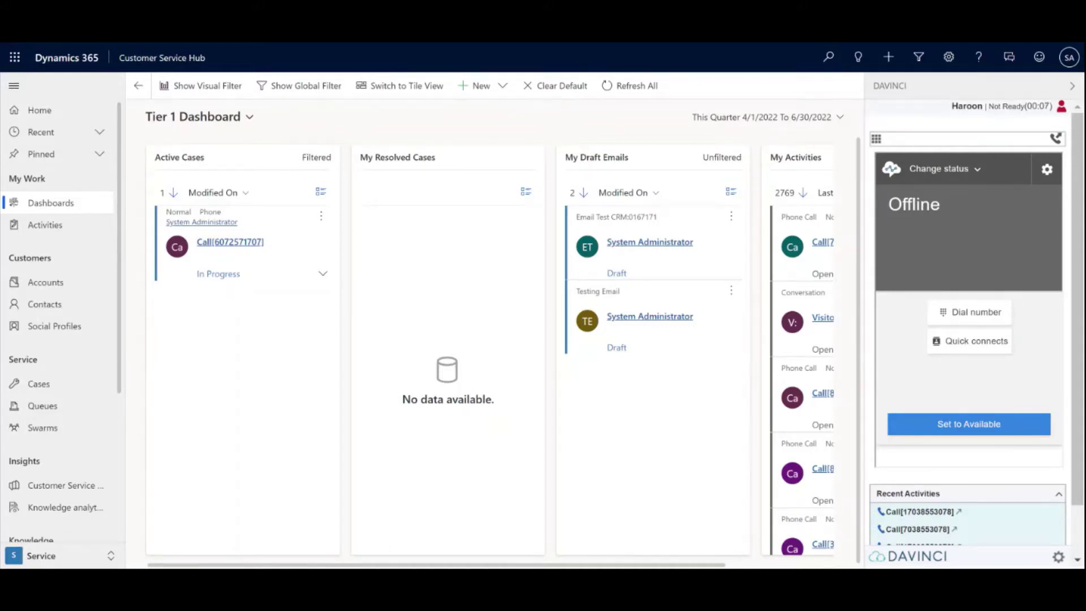
pyautogui.click(972, 176)
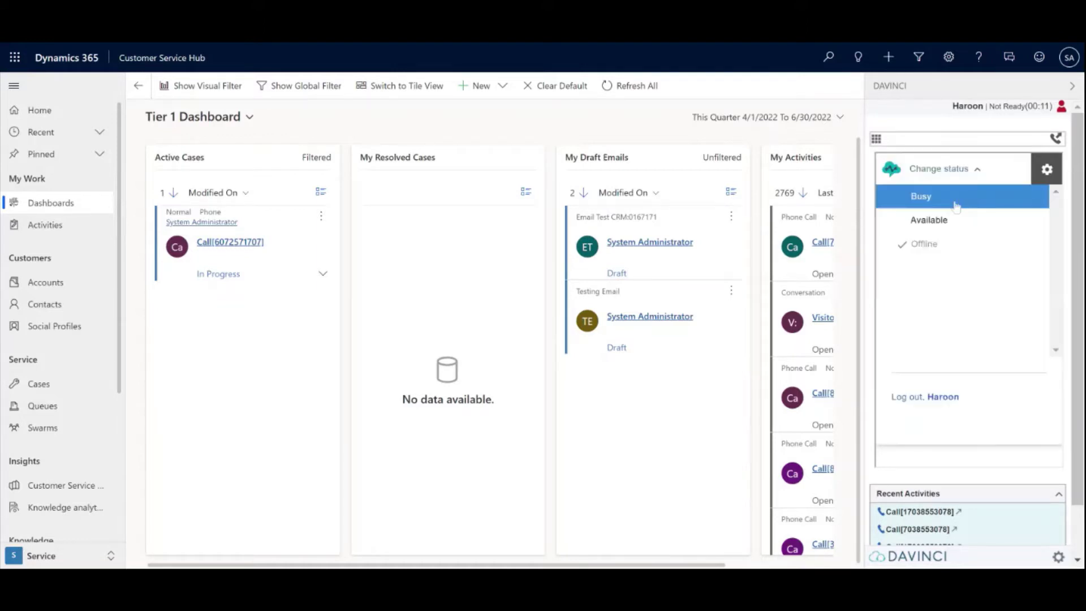
pyautogui.click(945, 219)
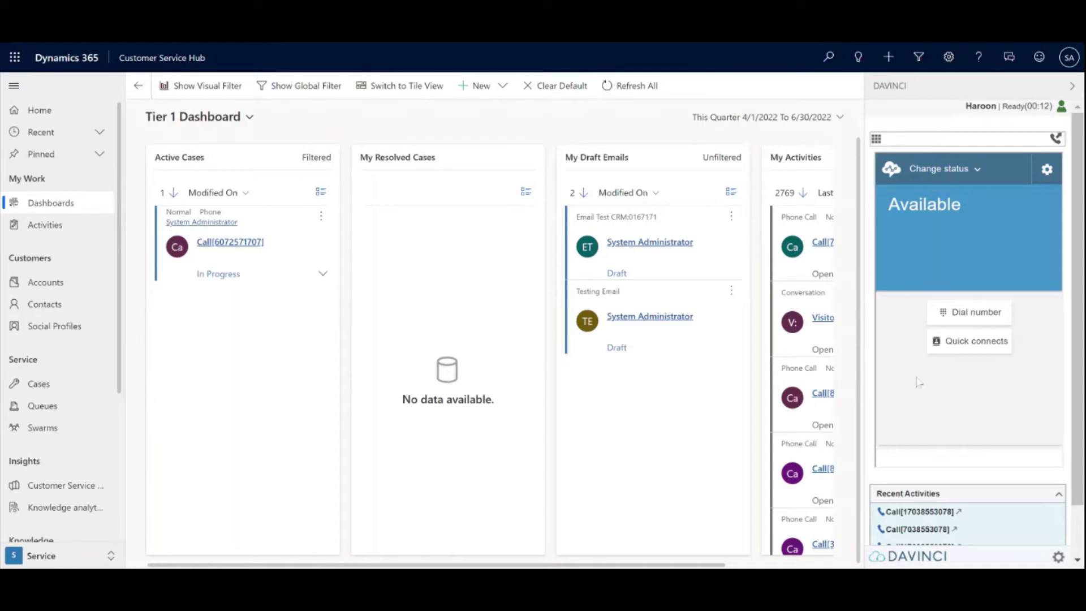
# Open and close the dialing keypad and the quick connect contacts list.
pyautogui.click(974, 315)
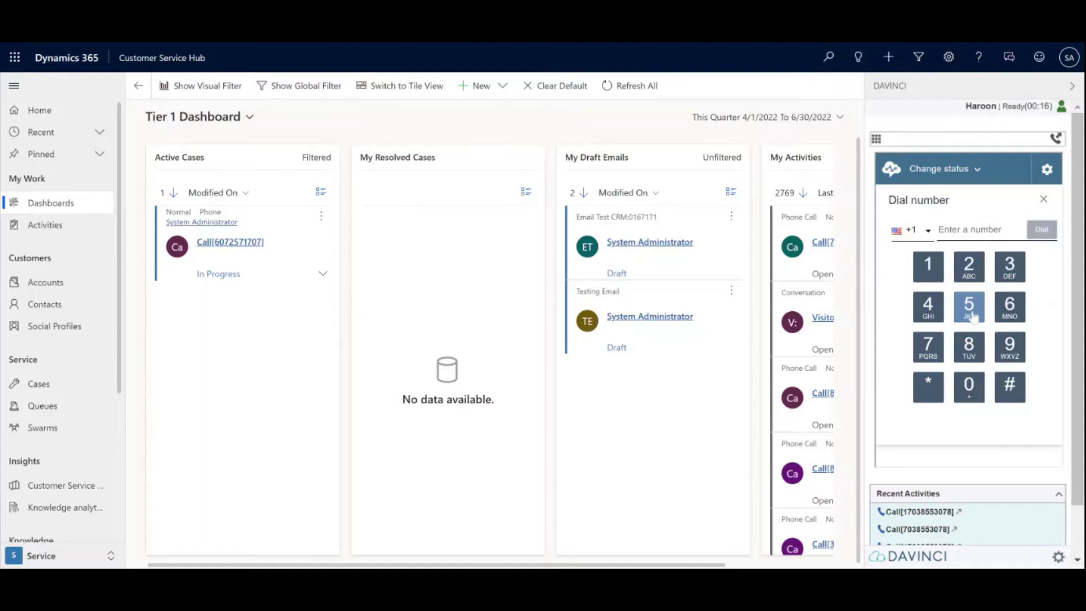
pyautogui.click(1044, 200)
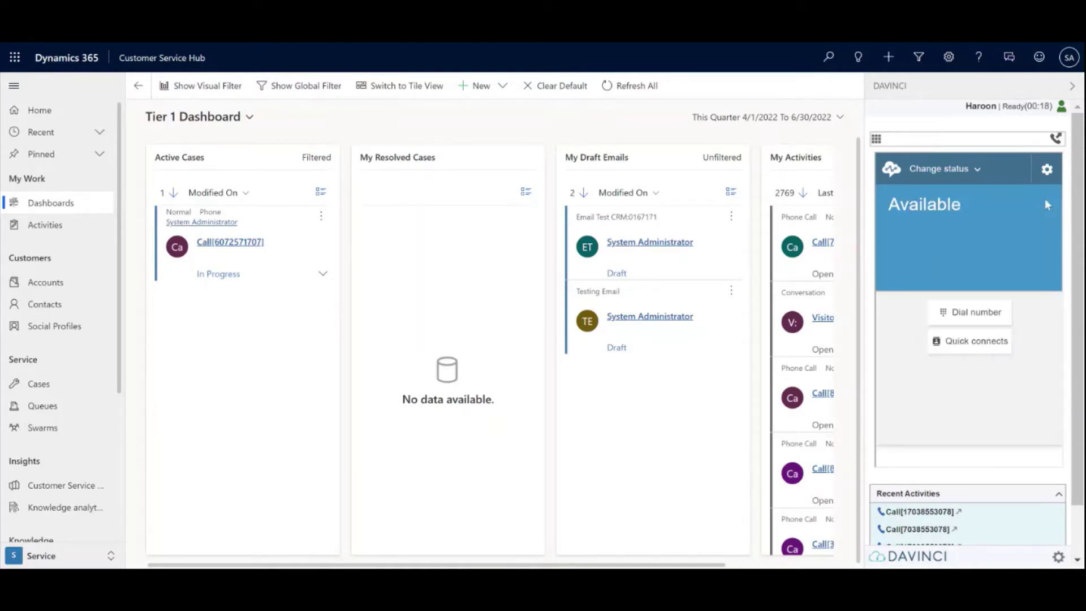
pyautogui.click(982, 348)
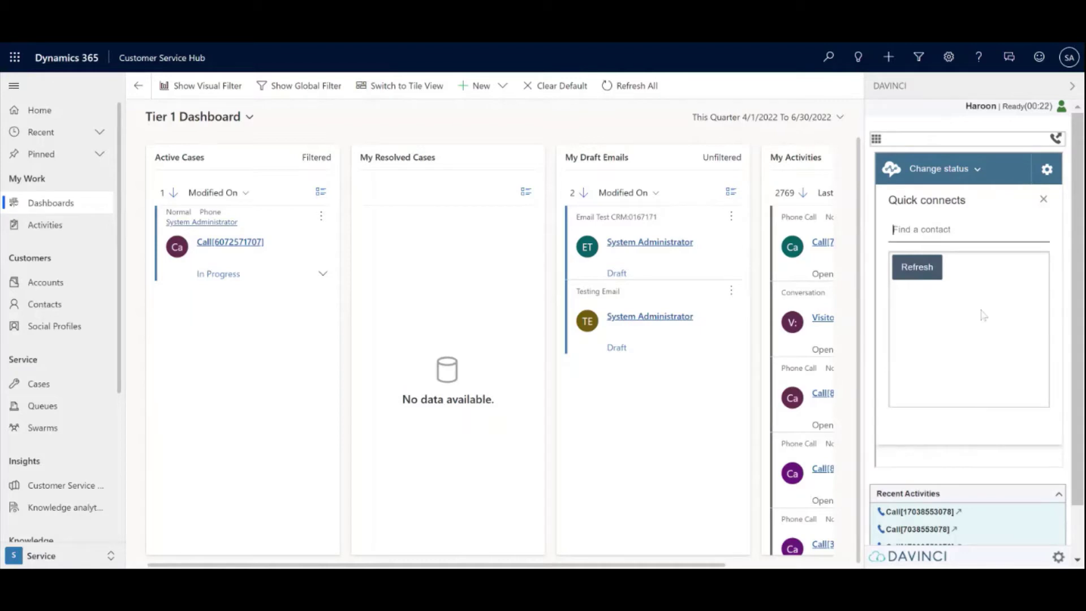
pyautogui.click(1045, 199)
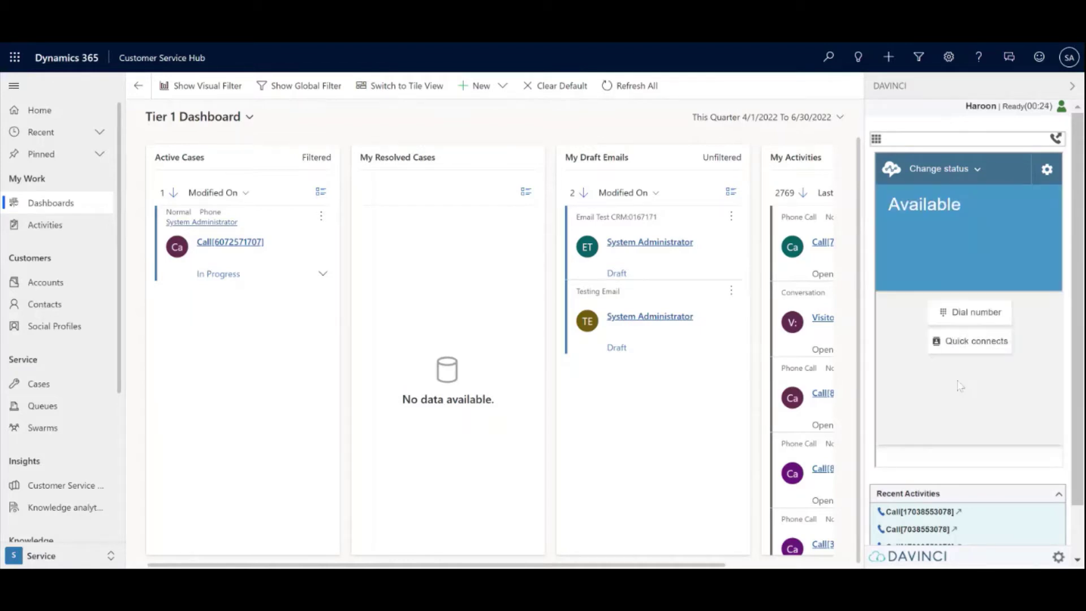
pyautogui.scroll(-1, 960, 387)
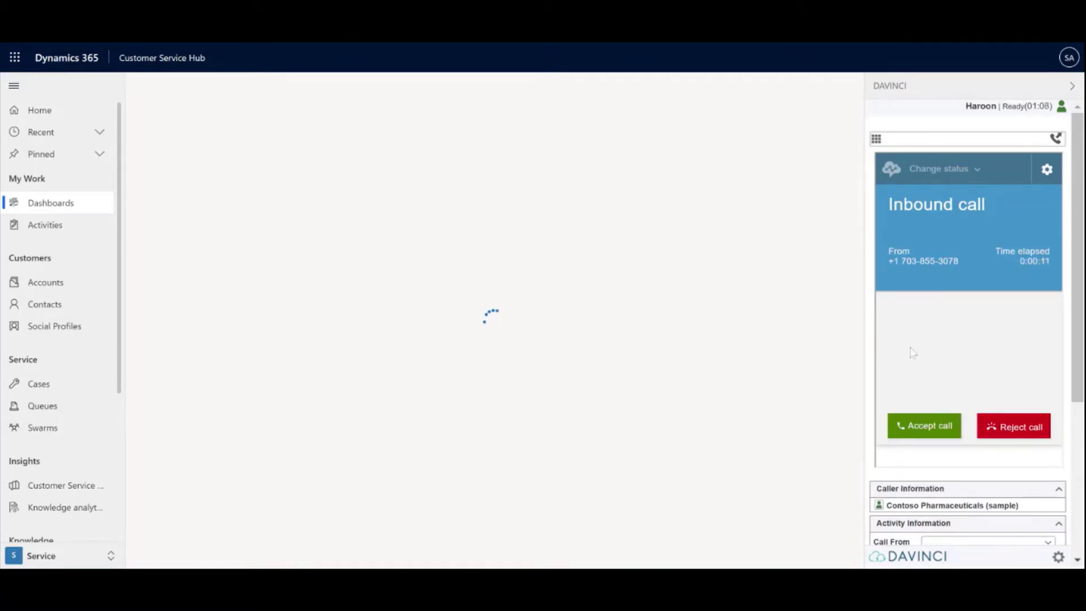
# Accept the Contoso Pharmaceuticals (sample) call and scroll down to Activity Information.
pyautogui.click(923, 421)
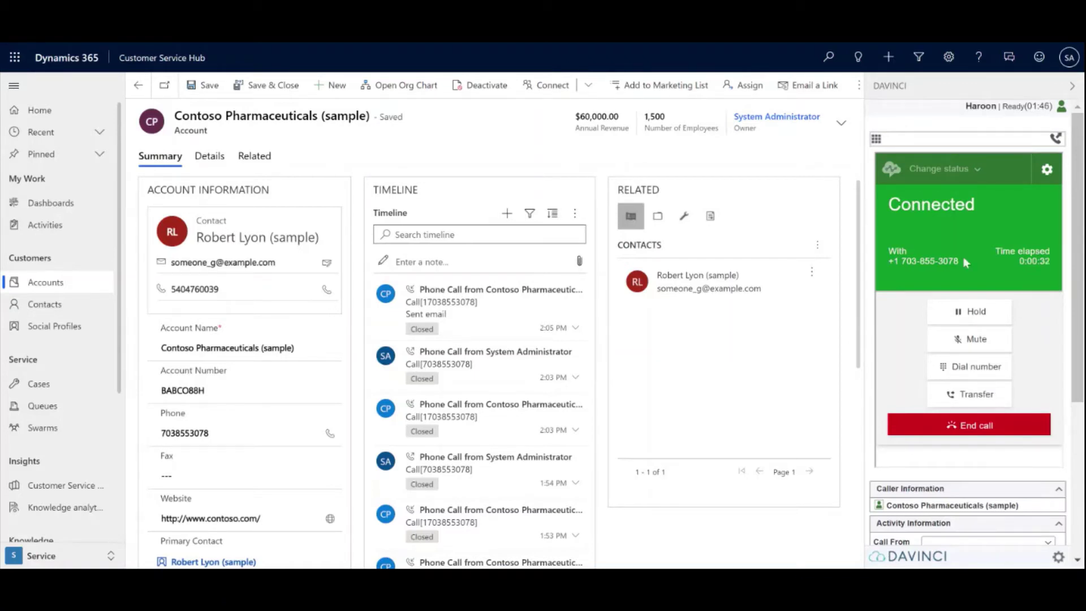
pyautogui.scroll(-3, 929, 323)
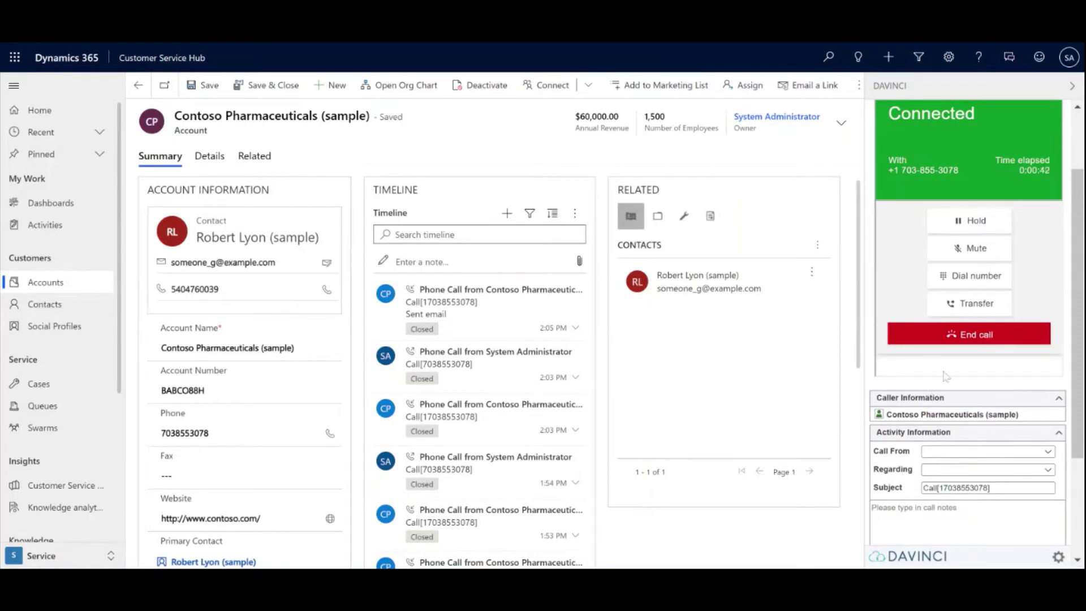
# End the current call and go back to the Tier 1 Dashboard.
pyautogui.click(972, 340)
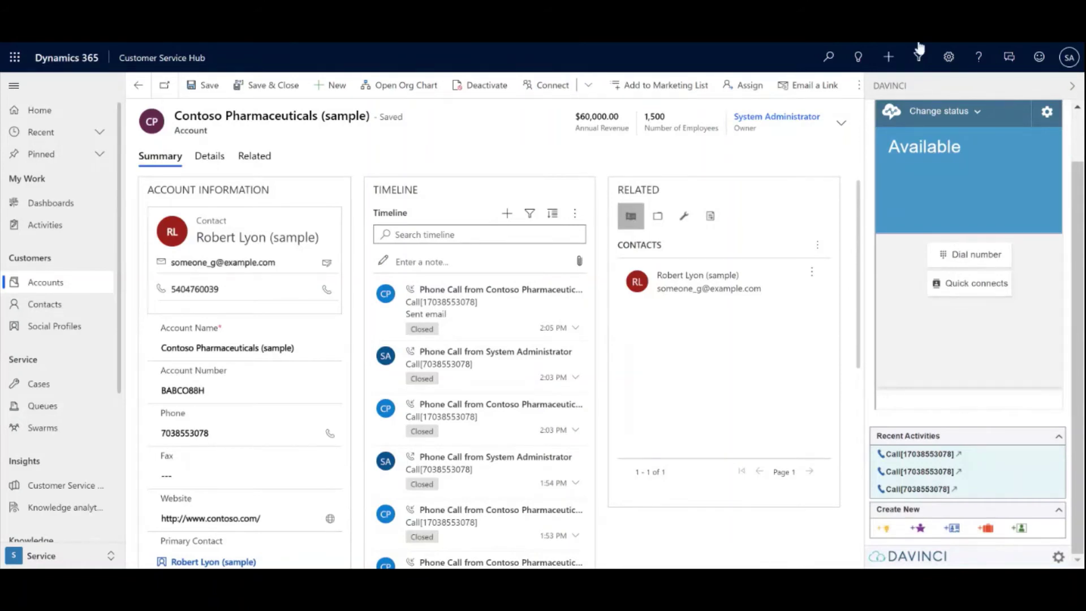
pyautogui.click(50, 202)
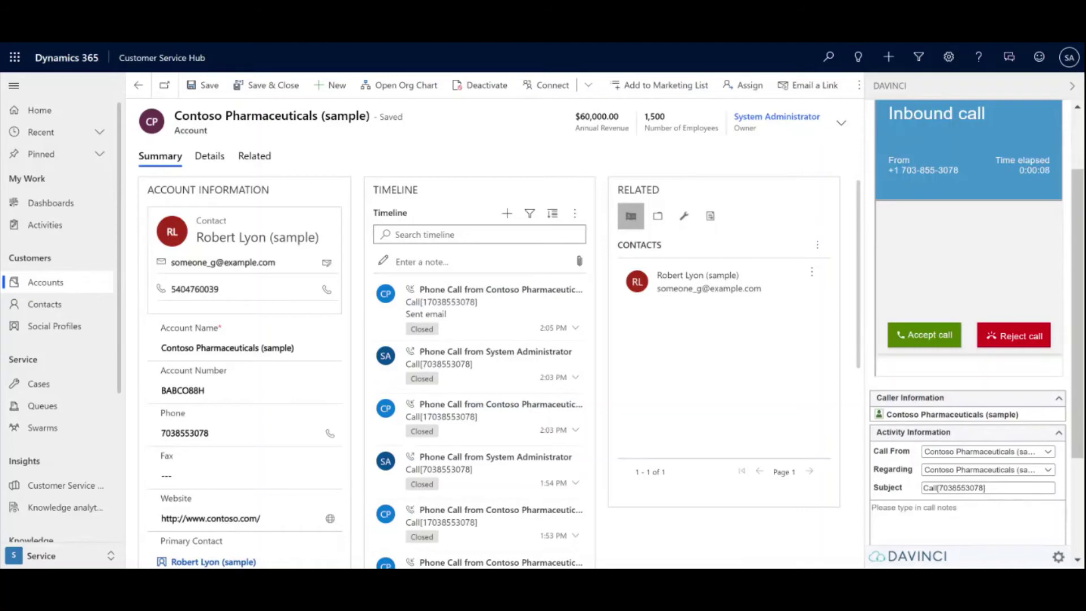
# Accept the second inbound call and scroll the DAVINCI panel back to the top.
pyautogui.click(941, 333)
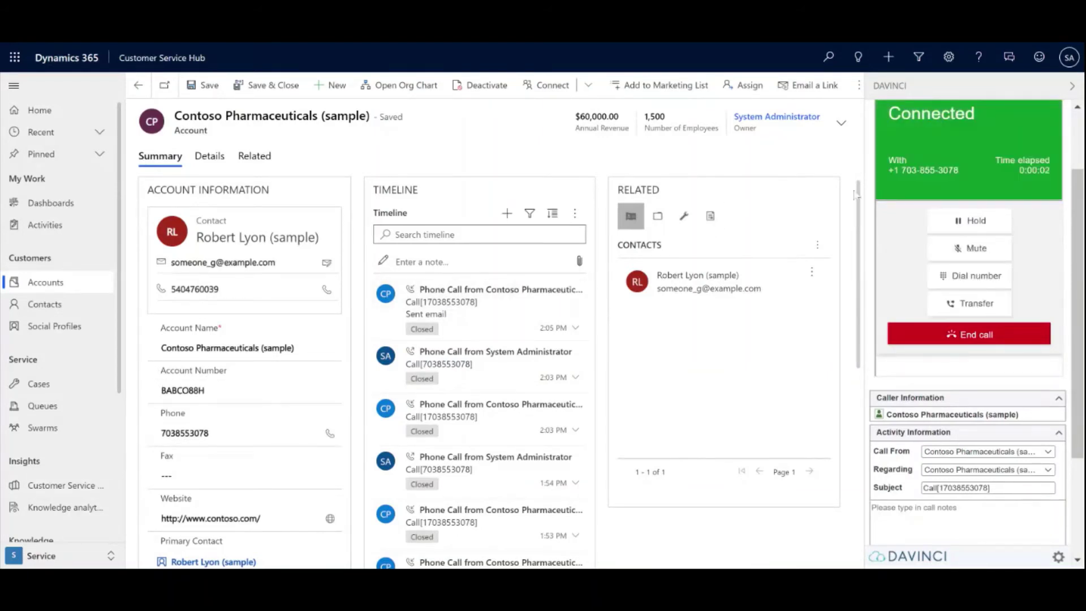
pyautogui.scroll(2, 1029, 238)
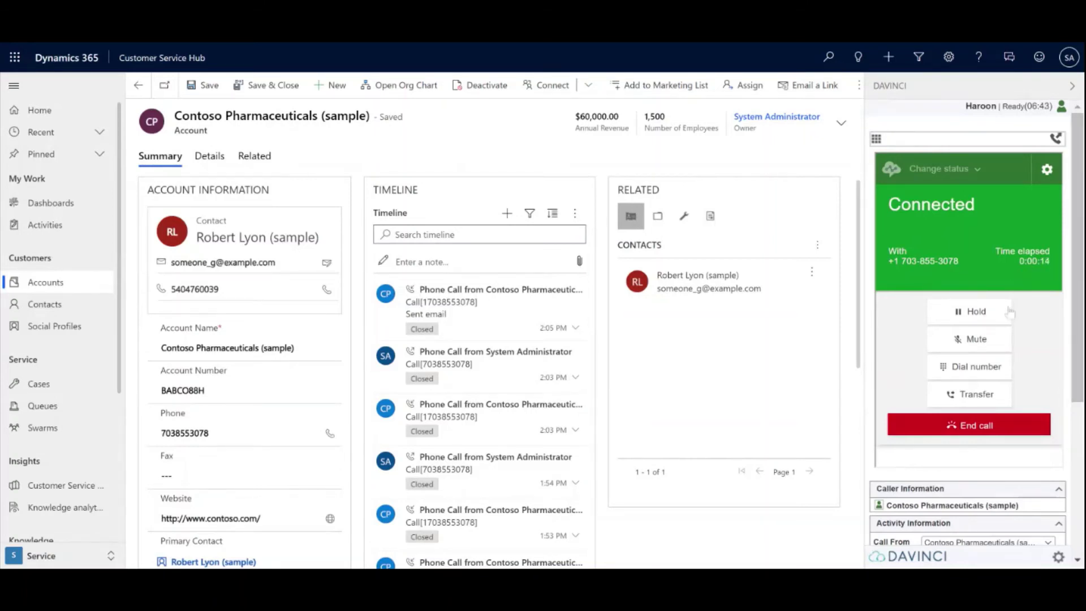
# Open and close the in-call keypad and transfer panel, then scroll to Recent Activities.
pyautogui.click(993, 372)
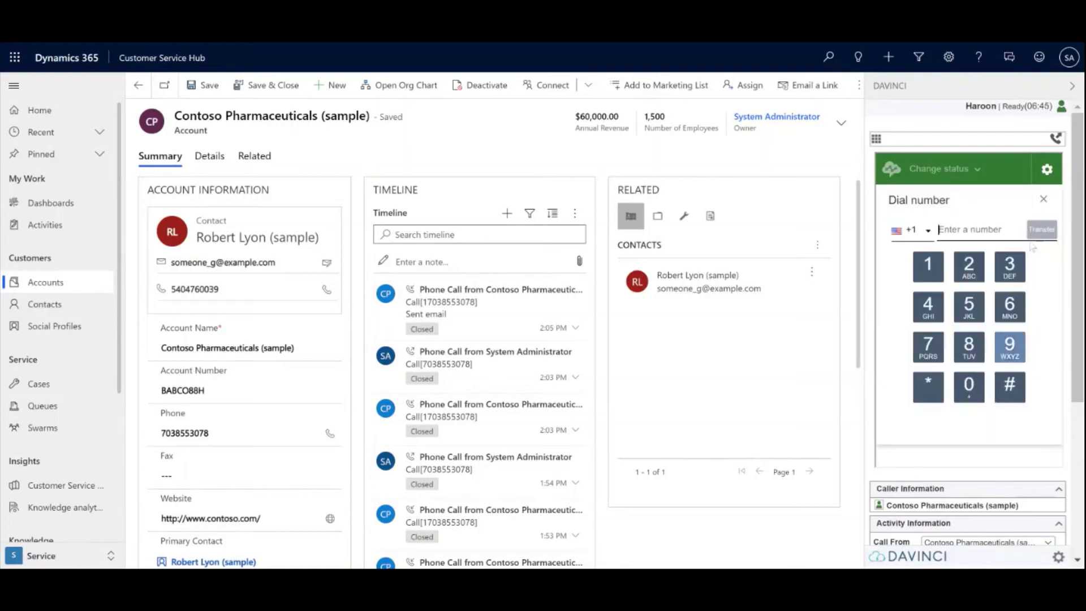
pyautogui.click(1046, 200)
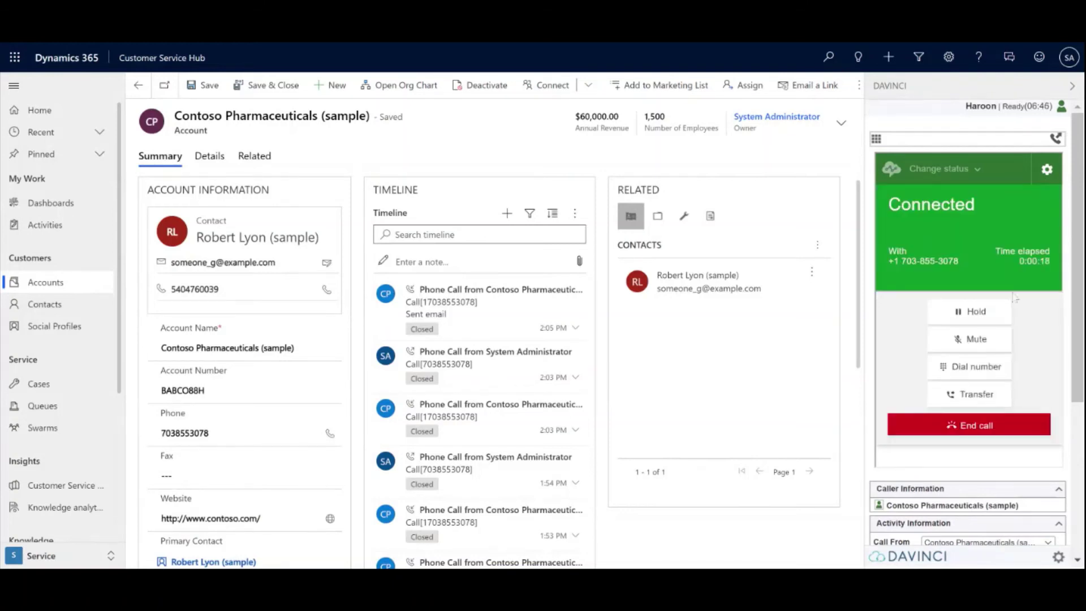
pyautogui.click(994, 397)
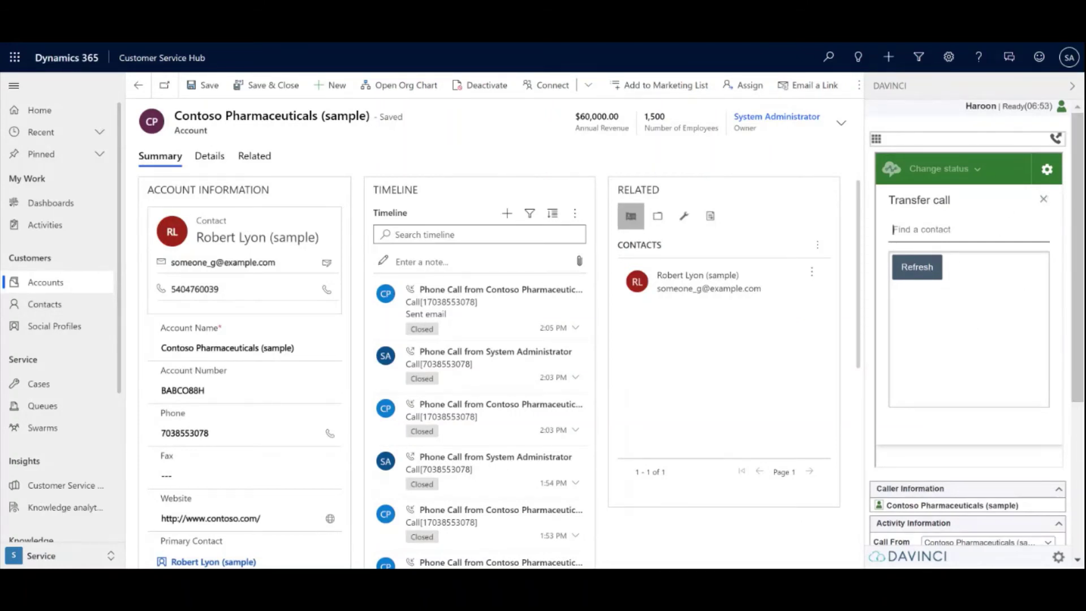
pyautogui.click(1043, 199)
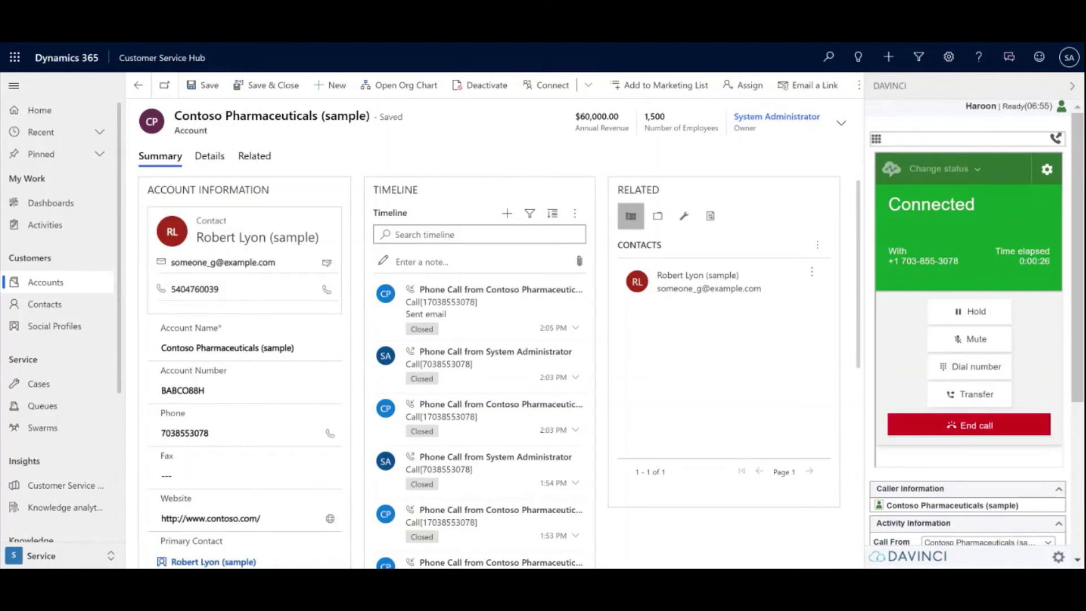
pyautogui.scroll(-3, 1044, 332)
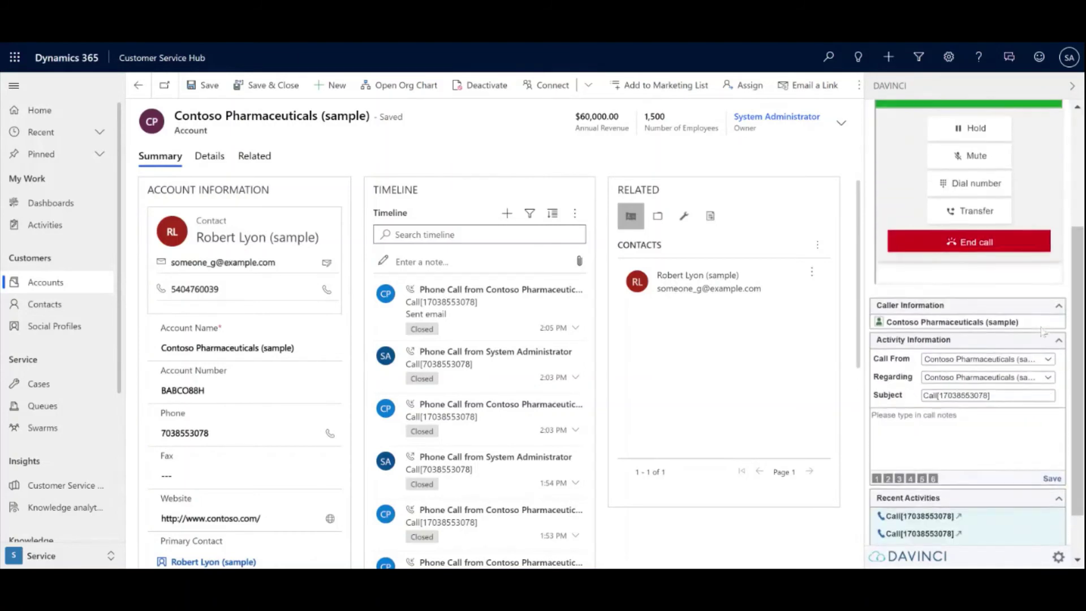
pyautogui.scroll(-1, 940, 293)
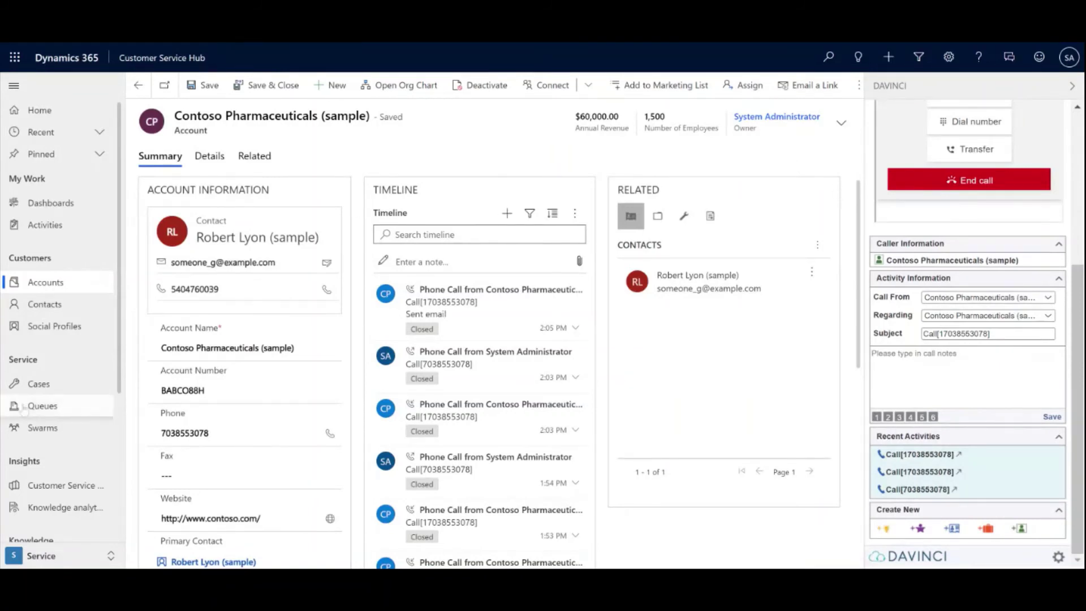
# Open the Product damaged (sample) case and set Call From to Contoso Pharmaceuticals (sample).
pyautogui.click(39, 384)
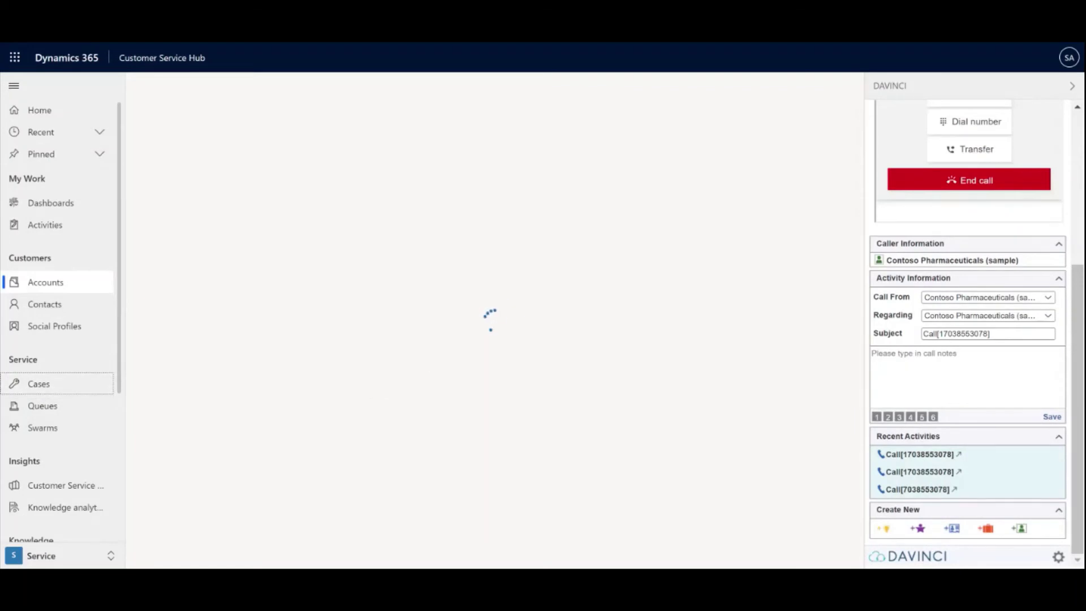
pyautogui.click(257, 202)
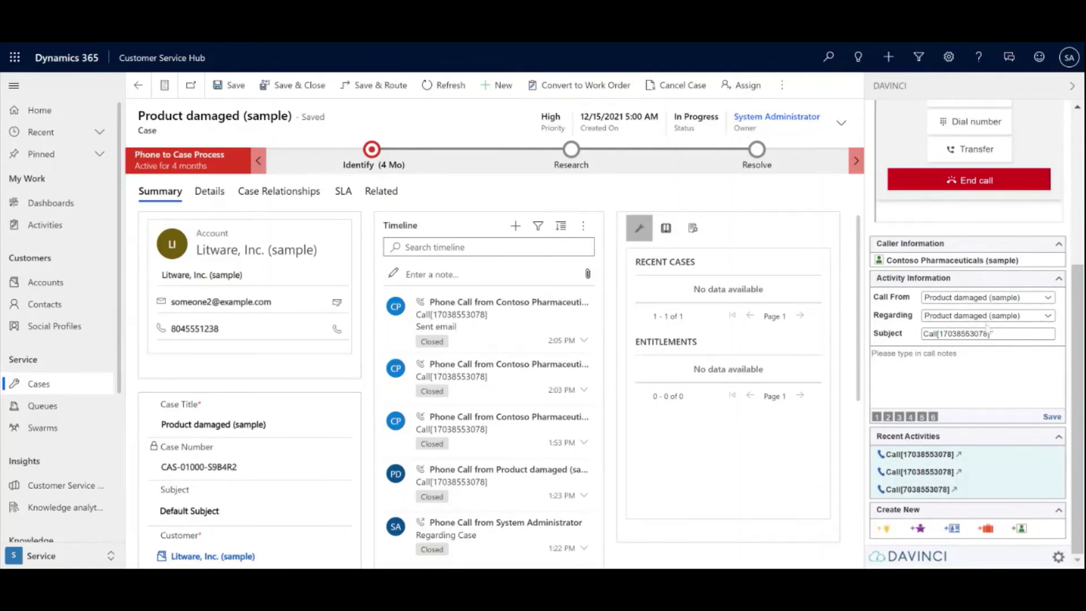
pyautogui.hotkey('shift', 'Tab')
pyautogui.click(990, 297)
pyautogui.click(931, 306)
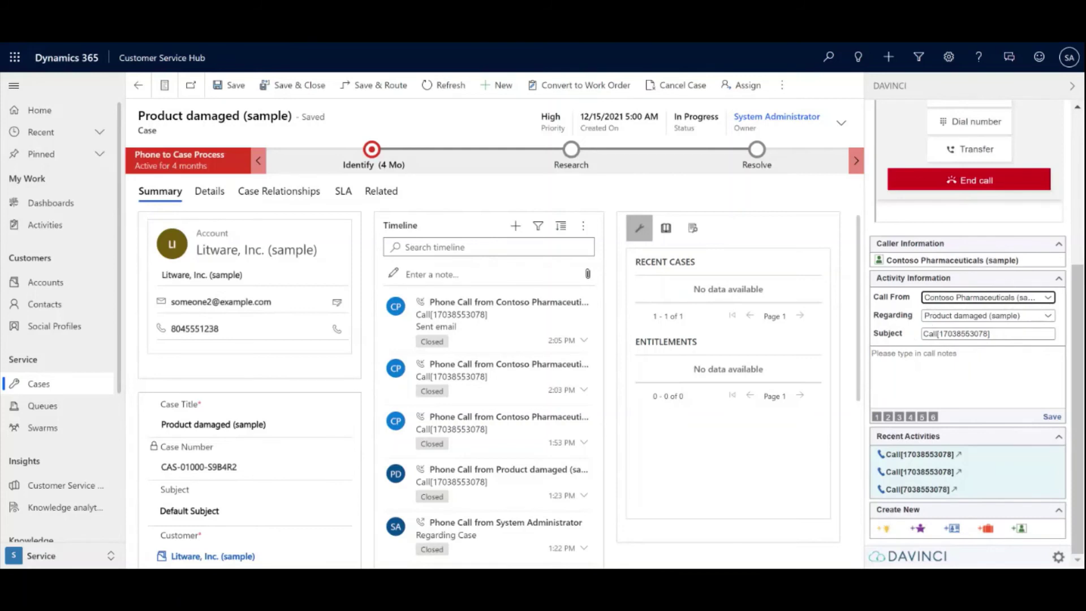
pyautogui.click(944, 363)
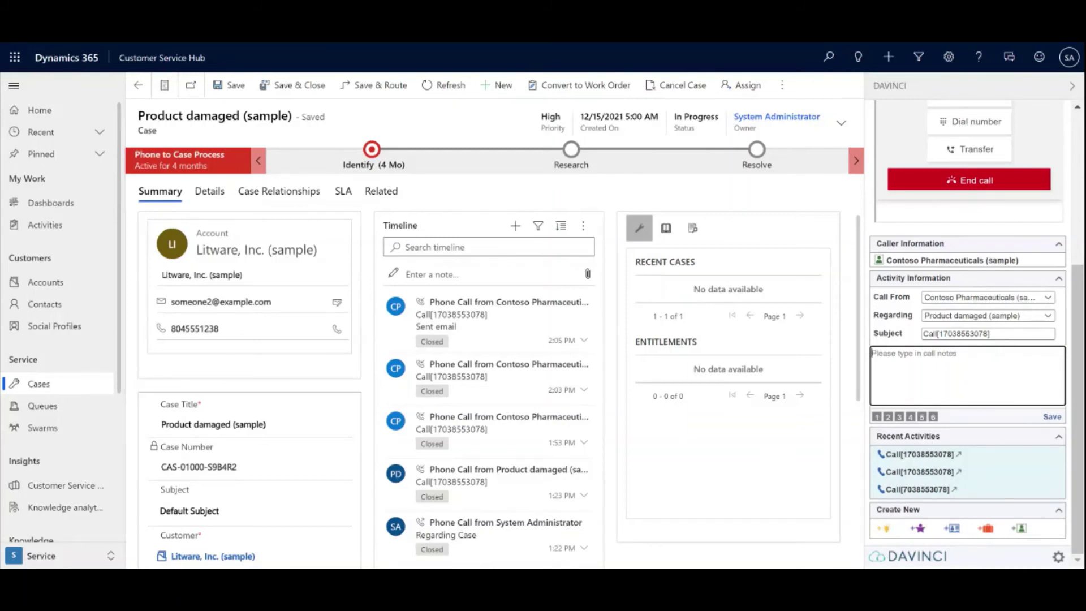
# Add the 'Sent email' and 'Left voicemail' quick notes and save them to the call.
pyautogui.click(877, 417)
pyautogui.click(887, 417)
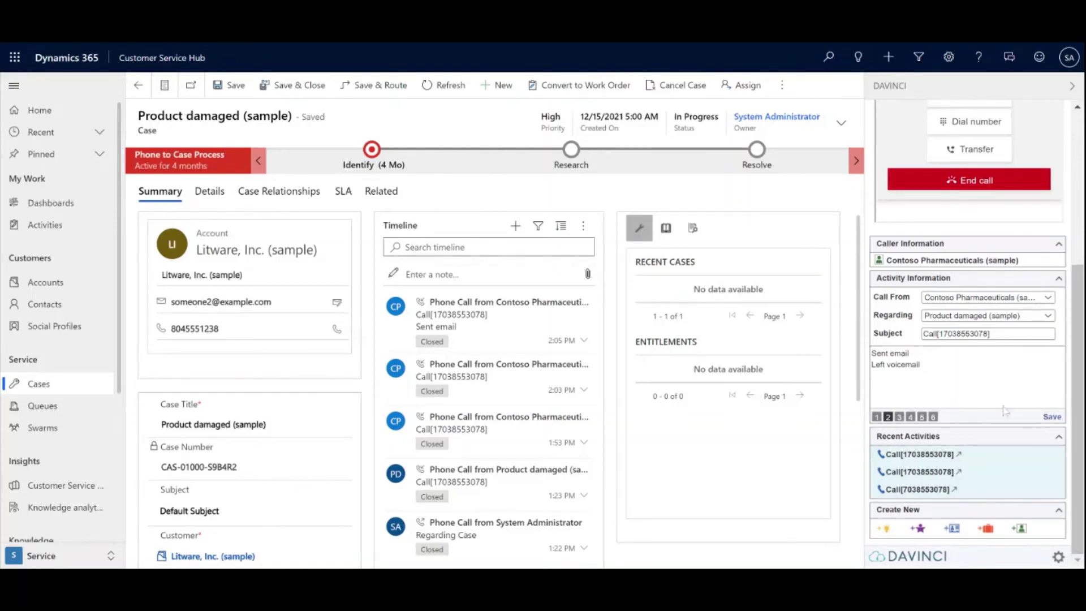
pyautogui.click(1053, 417)
pyautogui.scroll(5, 1016, 378)
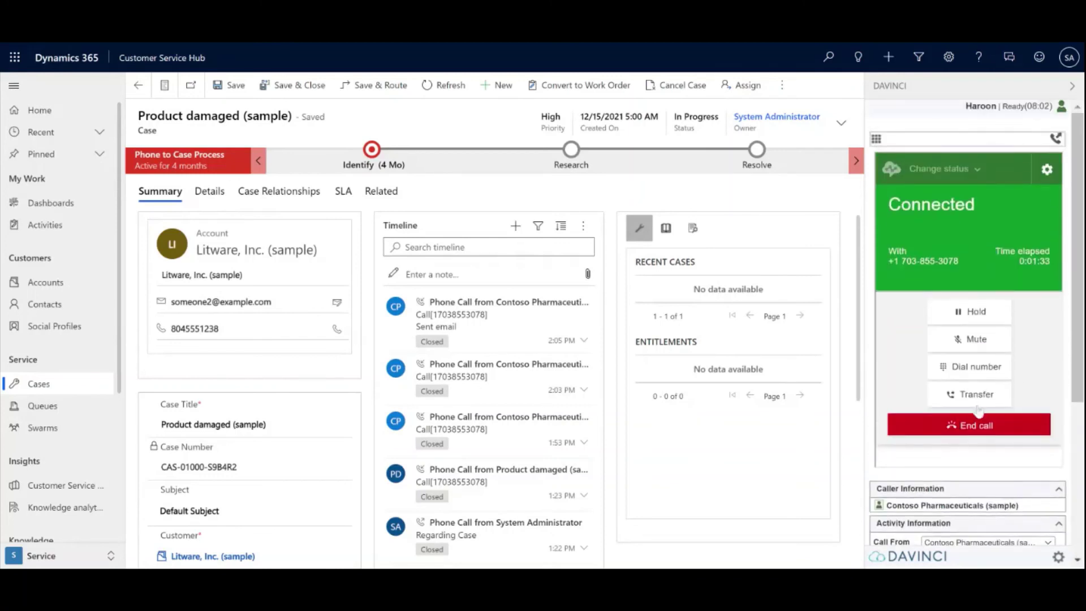
# End the call and open the latest Call entry under Recent Activities.
pyautogui.click(978, 425)
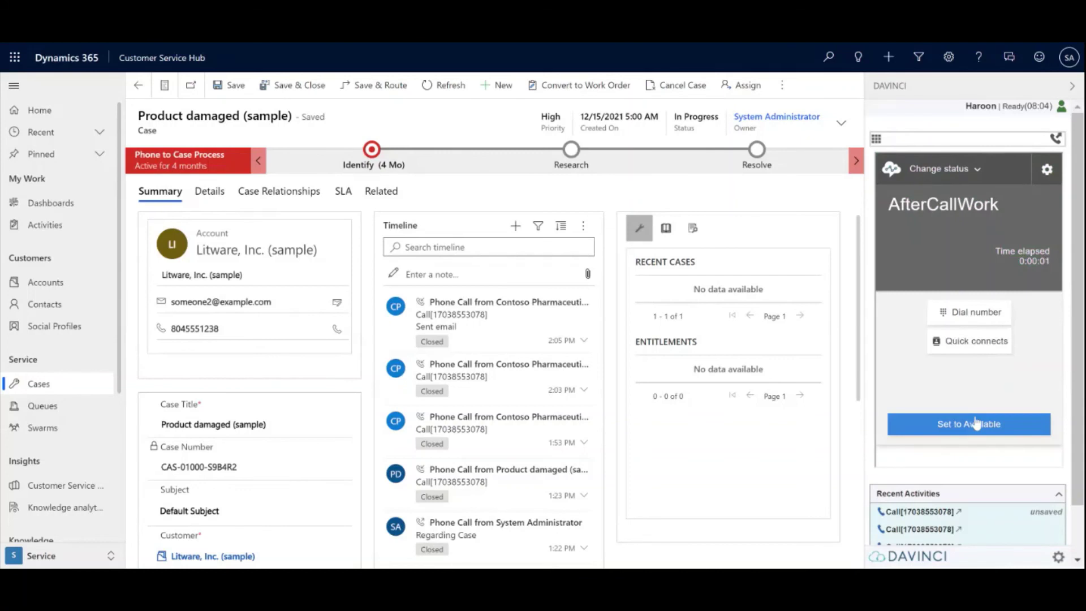
pyautogui.scroll(-1, 864, 245)
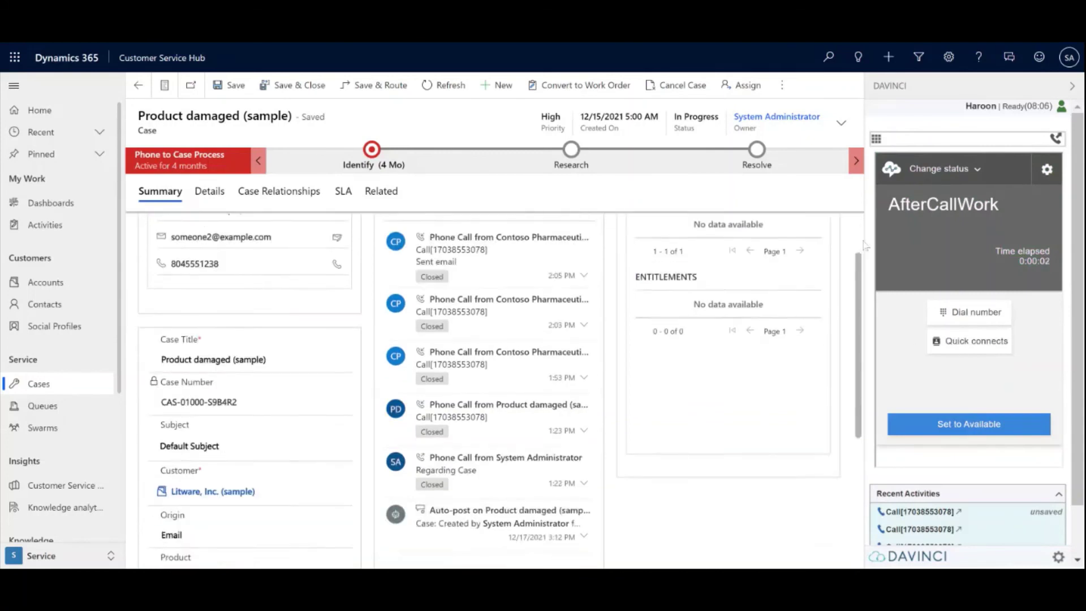
pyautogui.scroll(-1, 865, 245)
pyautogui.scroll(2, 865, 244)
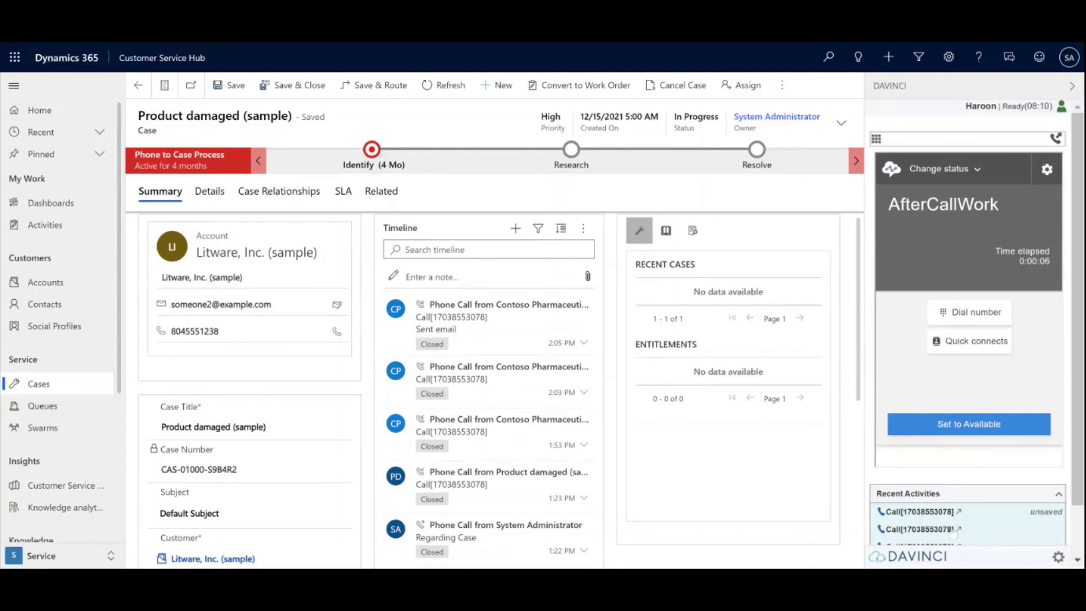
pyautogui.click(959, 512)
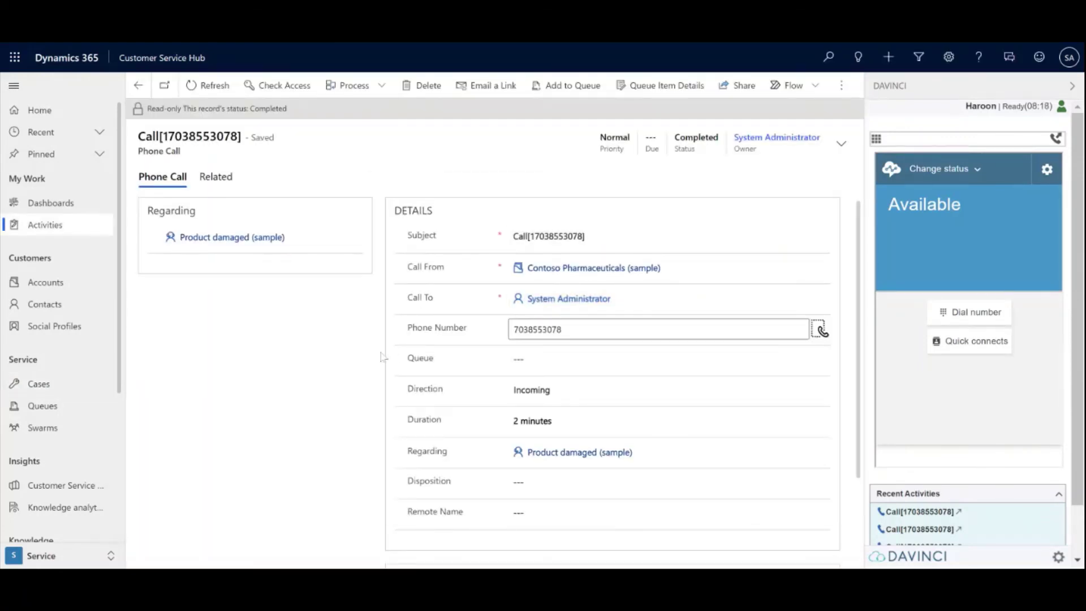
# Scroll the Phone Call form to review Regarding, Call From, Direction, Duration and Description.
pyautogui.scroll(-1, 381, 359)
pyautogui.scroll(1, 383, 356)
pyautogui.scroll(-3, 381, 358)
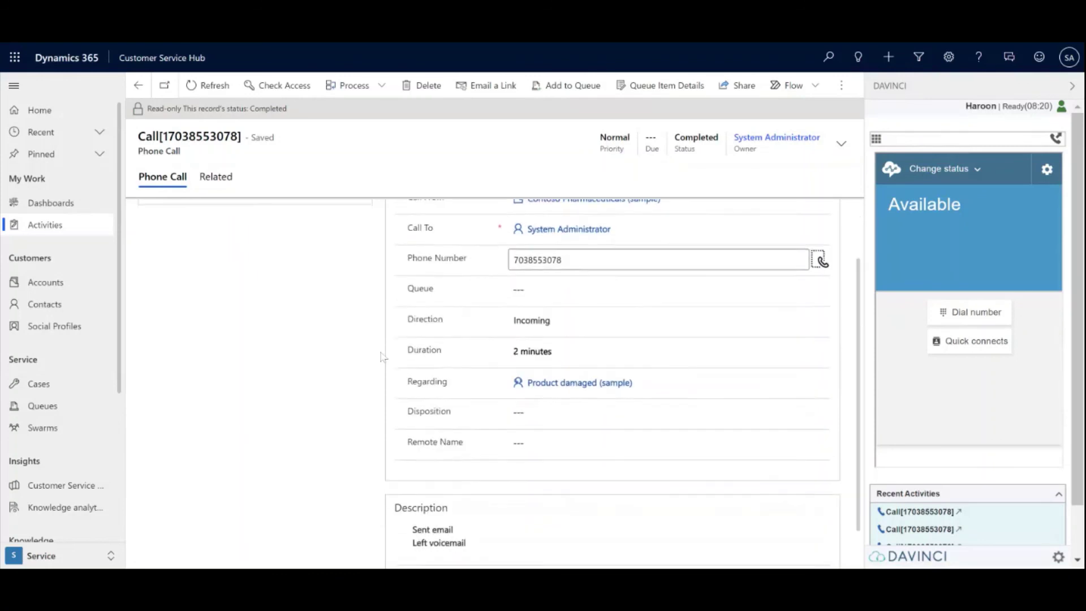
pyautogui.scroll(3, 381, 357)
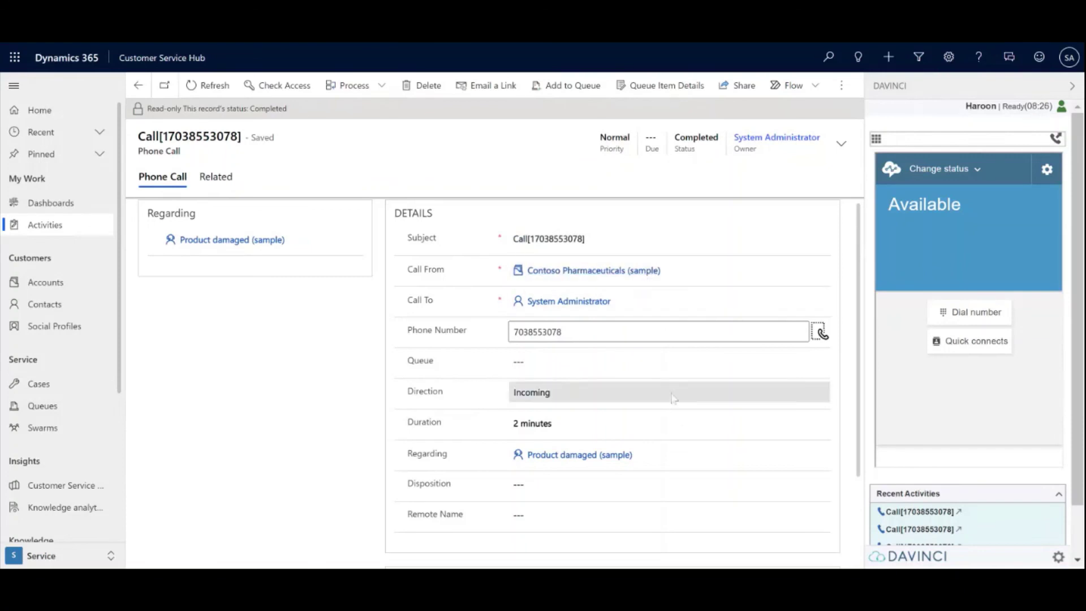
pyautogui.scroll(-2, 695, 388)
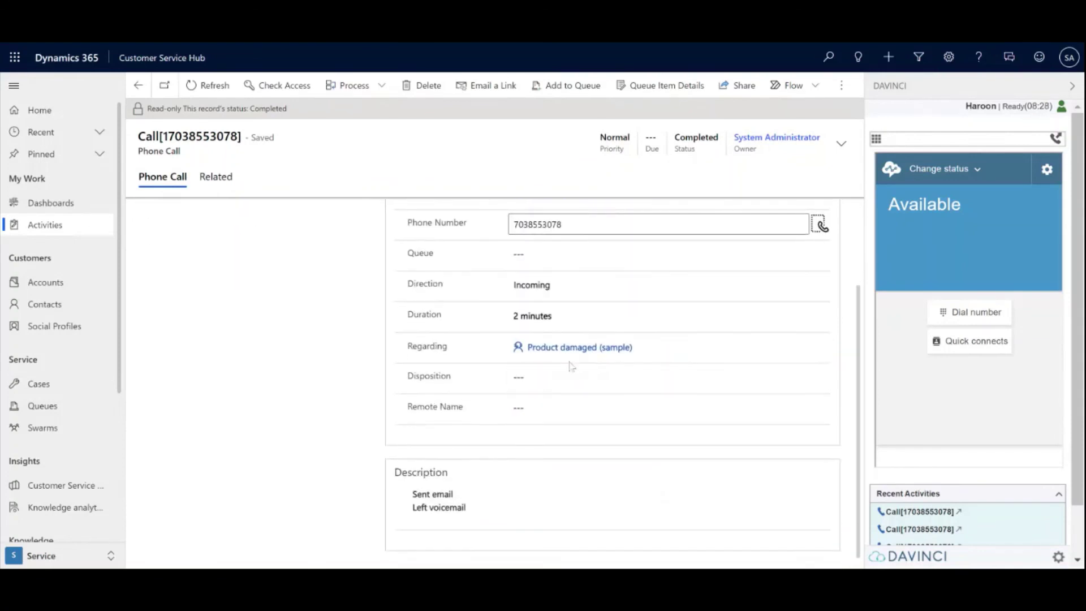
pyautogui.scroll(-1, 345, 358)
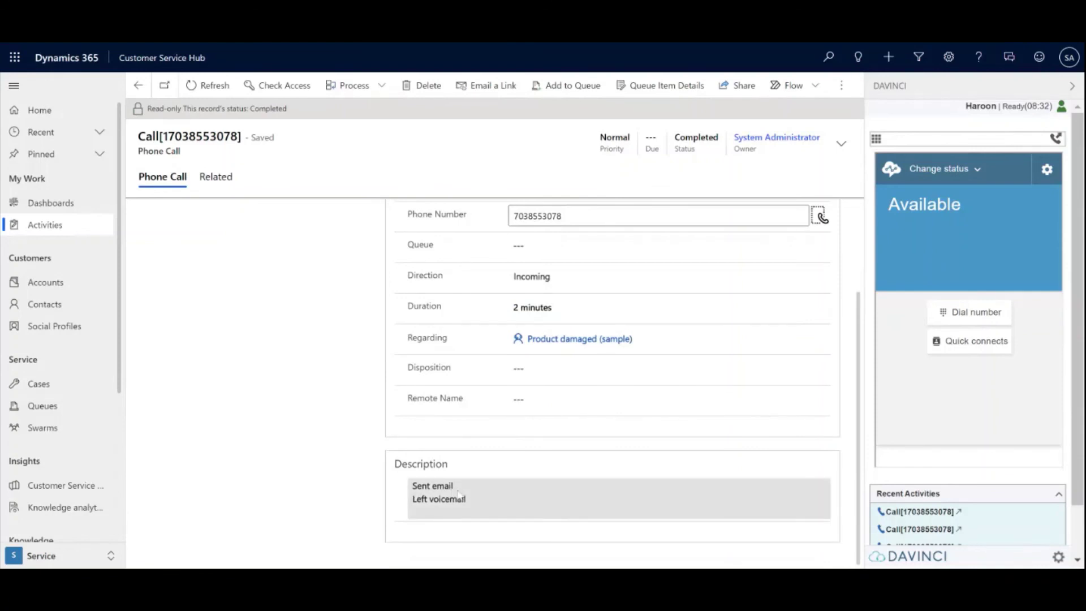
pyautogui.scroll(2, 374, 472)
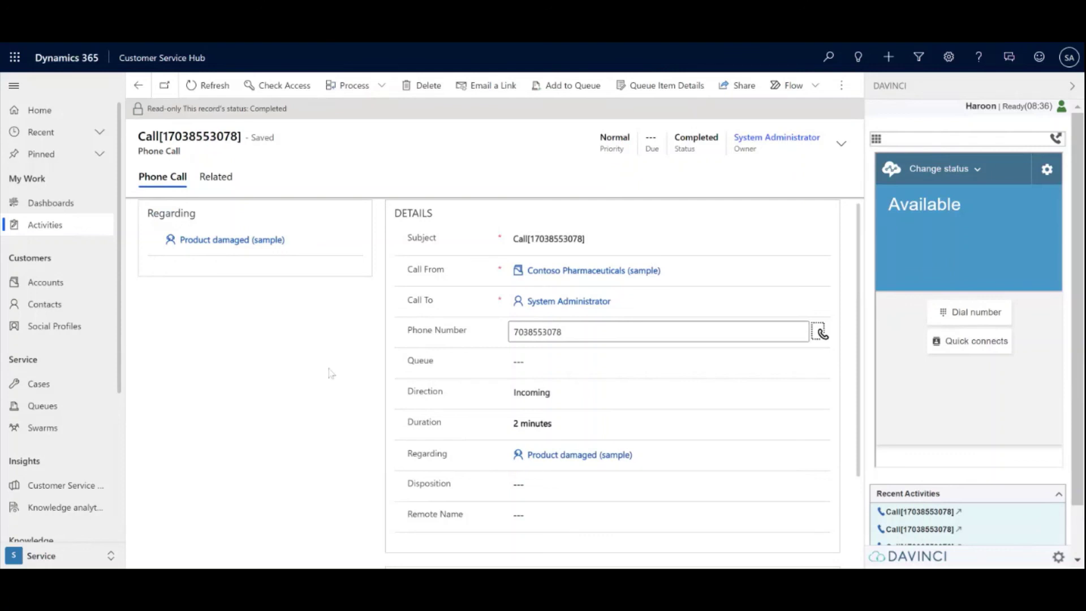
# Open the Contoso Pharmaceuticals (sample) account and dial its main phone number.
pyautogui.click(582, 274)
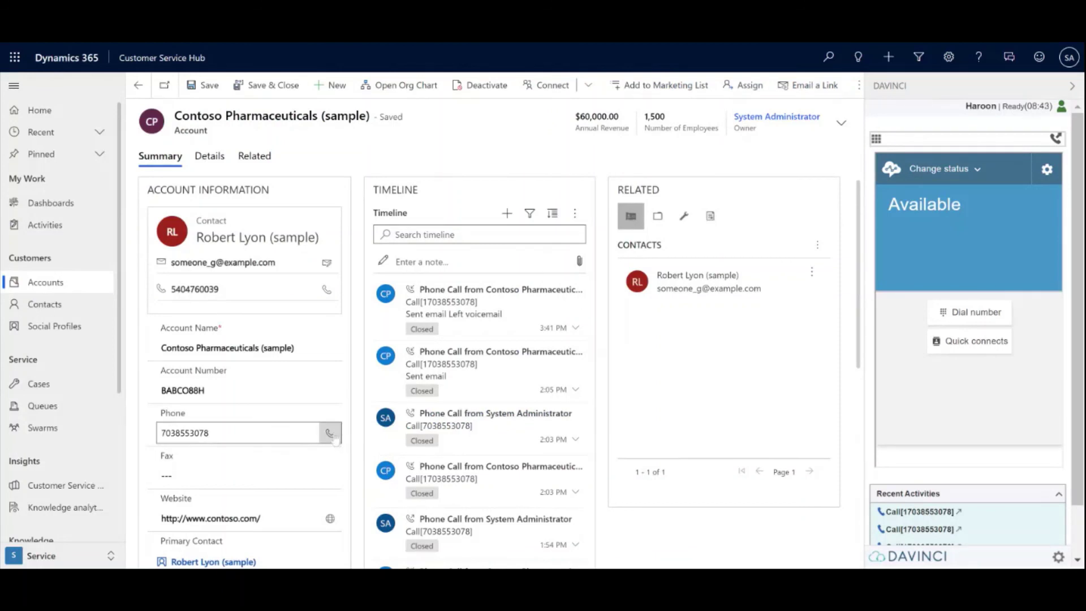
pyautogui.click(329, 433)
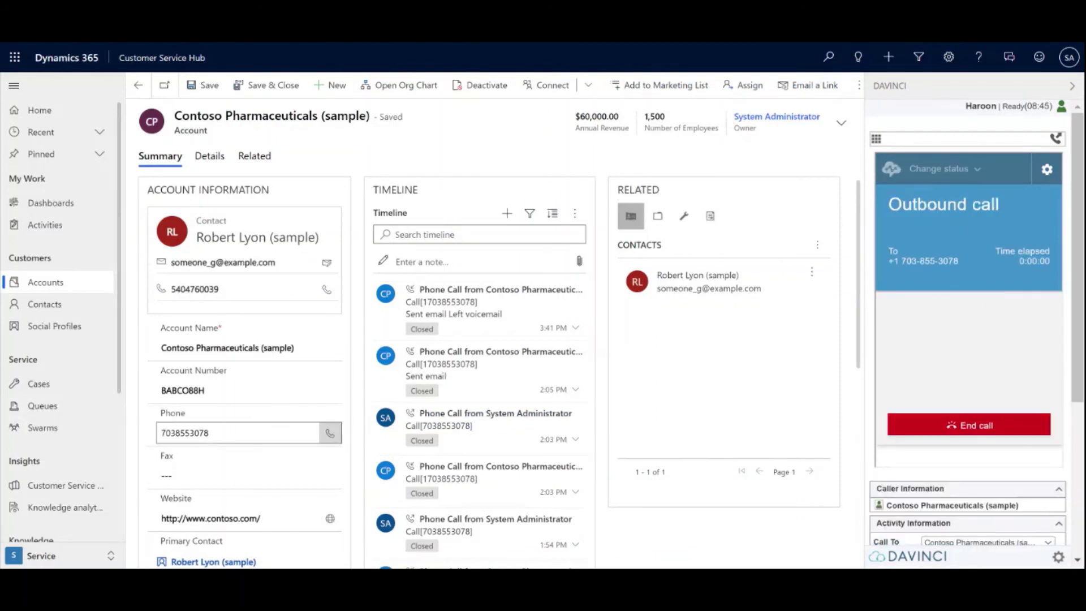